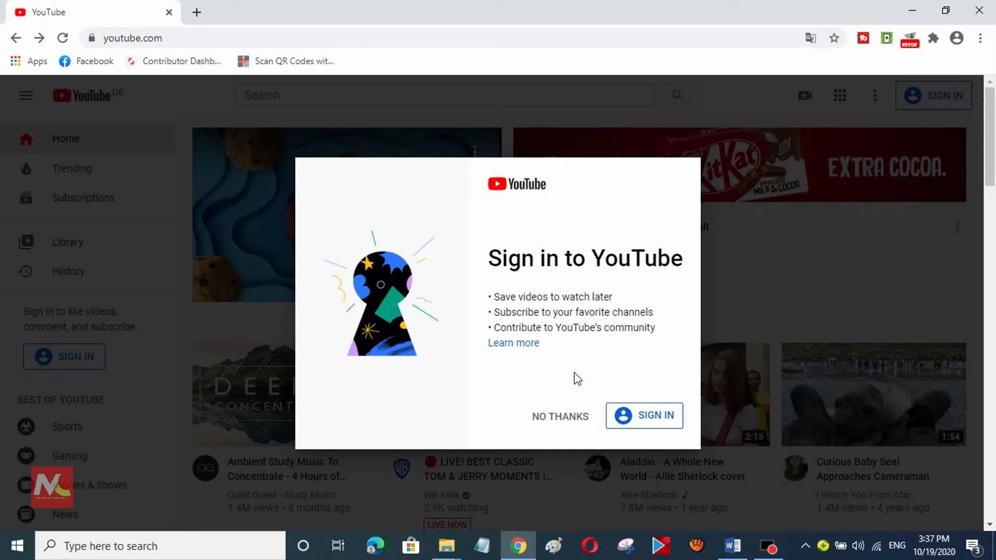
Choose SIGN IN on YouTube's sign-in prompt to reach Google's Verify it's you page
click(646, 415)
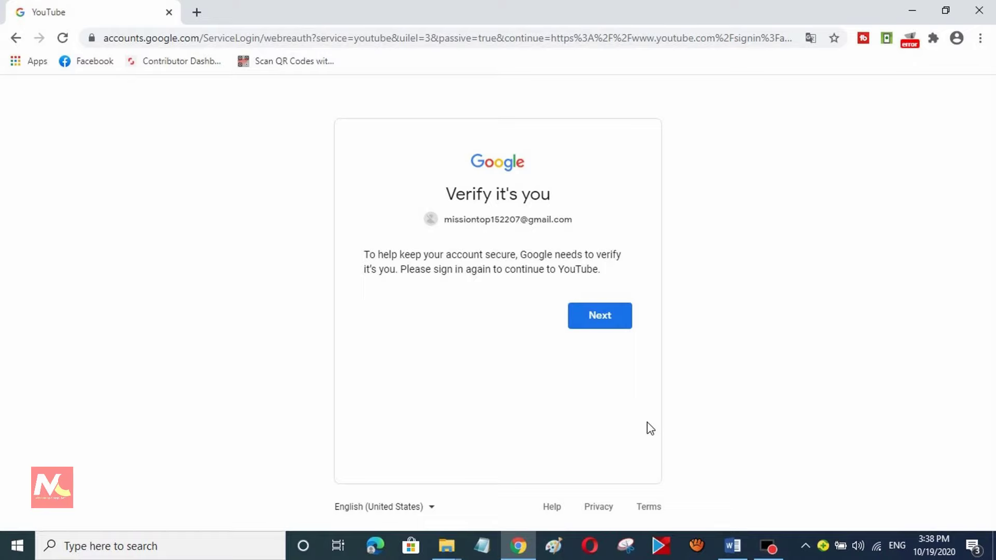
Continue past Verify it's you to reveal the Account disabled notice
click(600, 316)
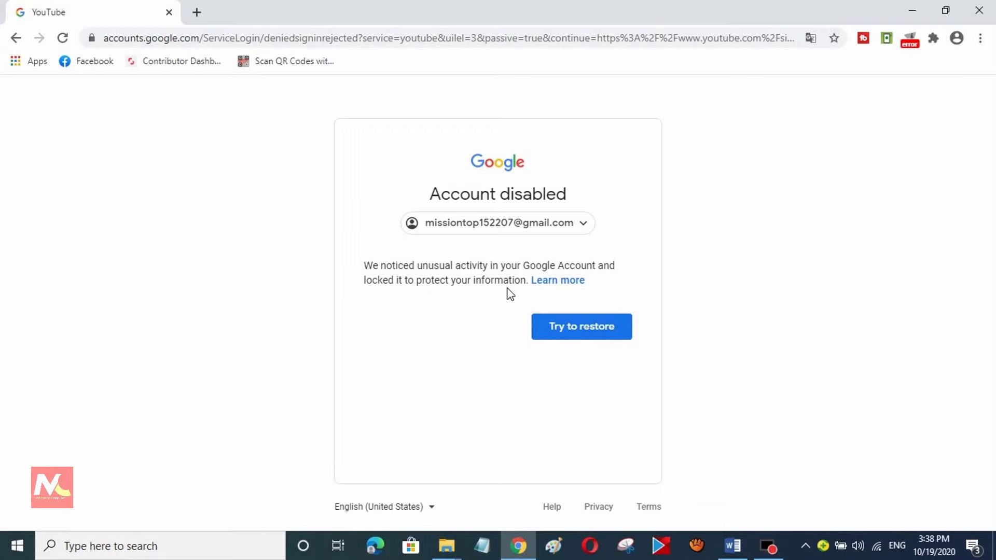
Start restoring the disabled account and submit its username for recovery
click(603, 327)
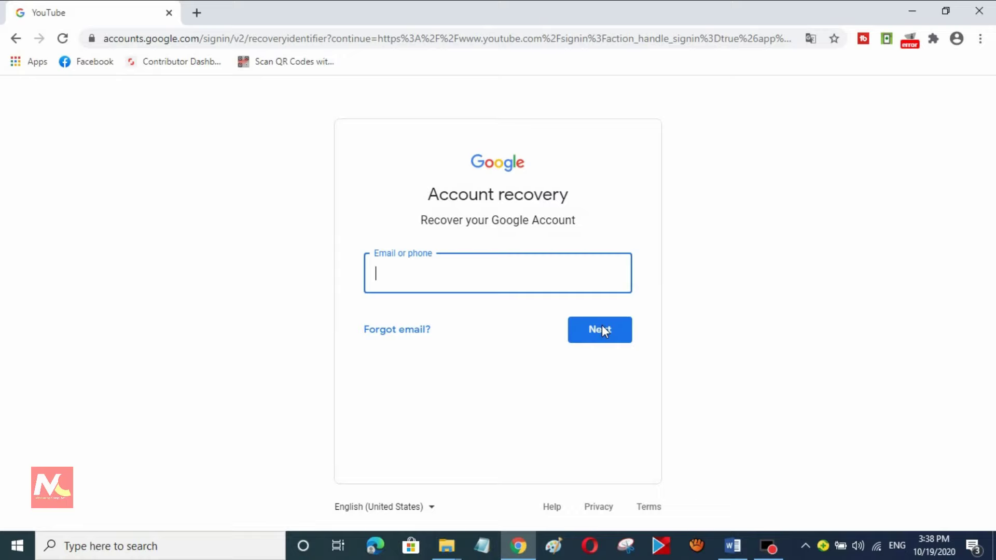
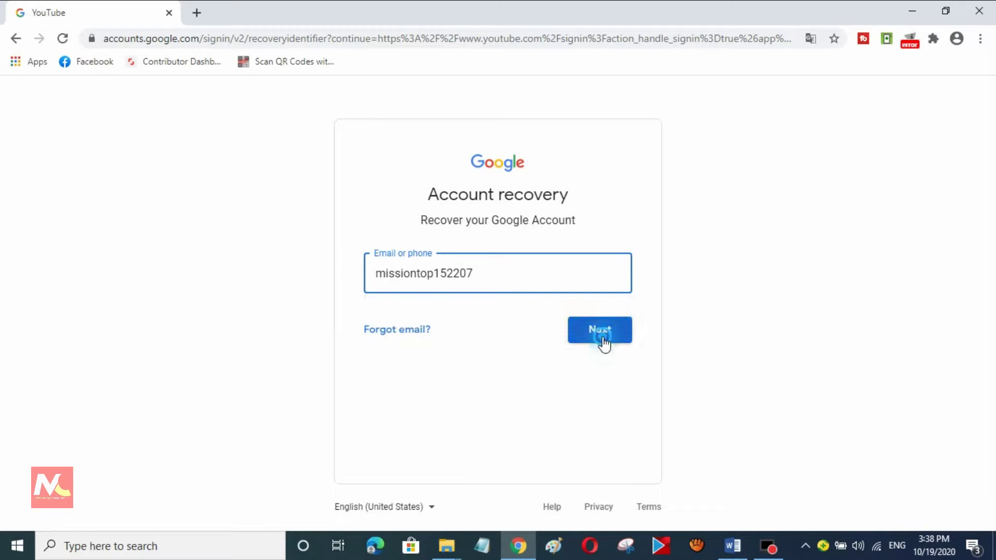
click(603, 330)
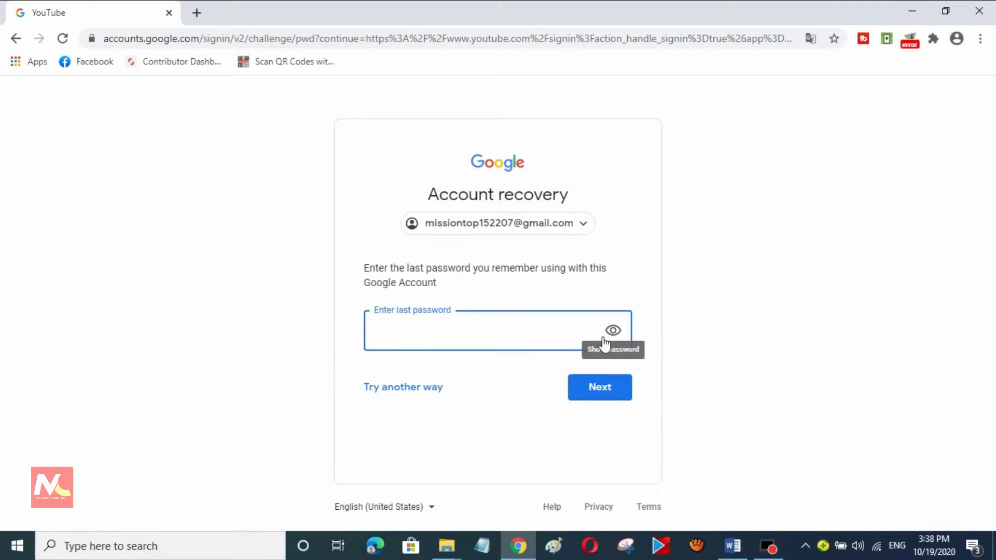
Submit the last remembered password to continue account recovery
click(420, 338)
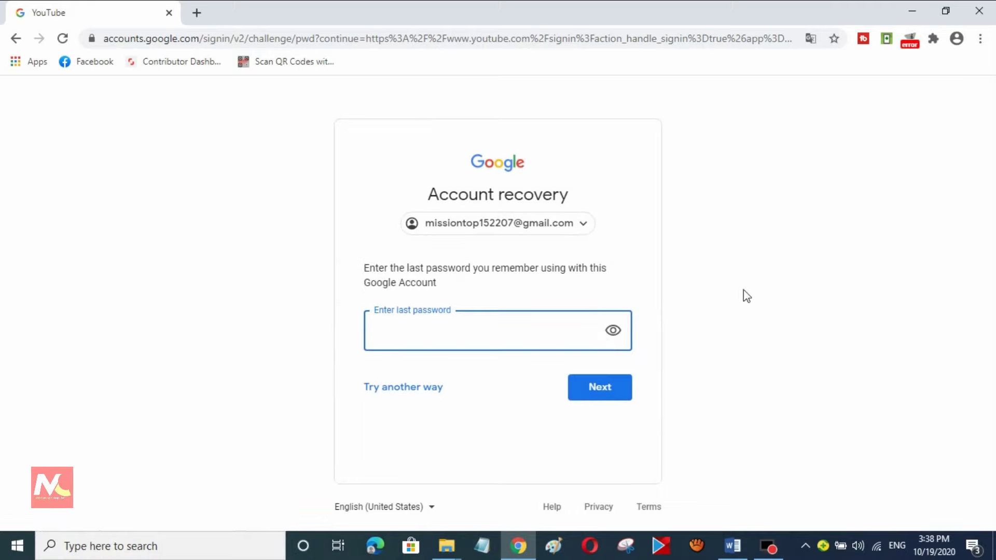
text(*****)
text(***)
text(****)
click(607, 401)
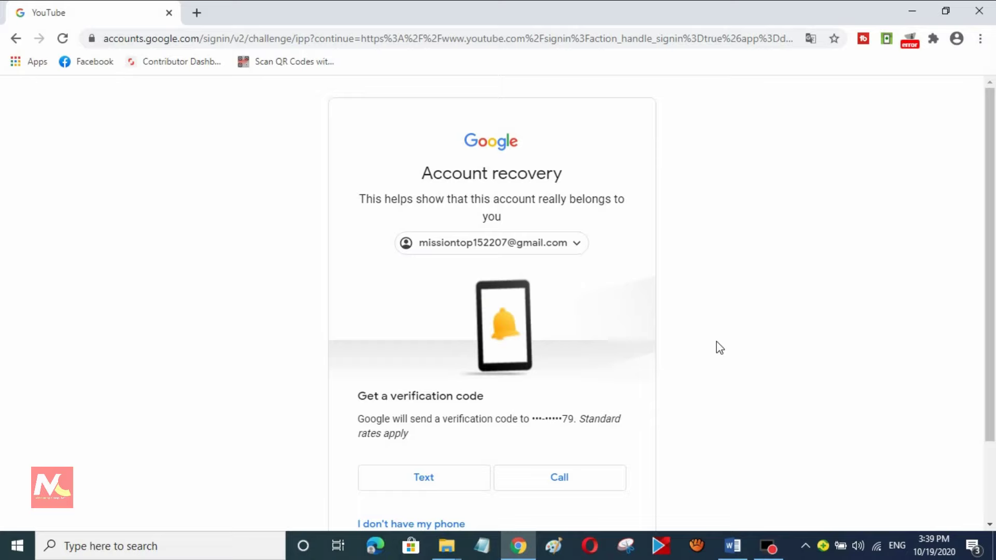
Get the verification code by text and submit it in Enter the code
click(454, 477)
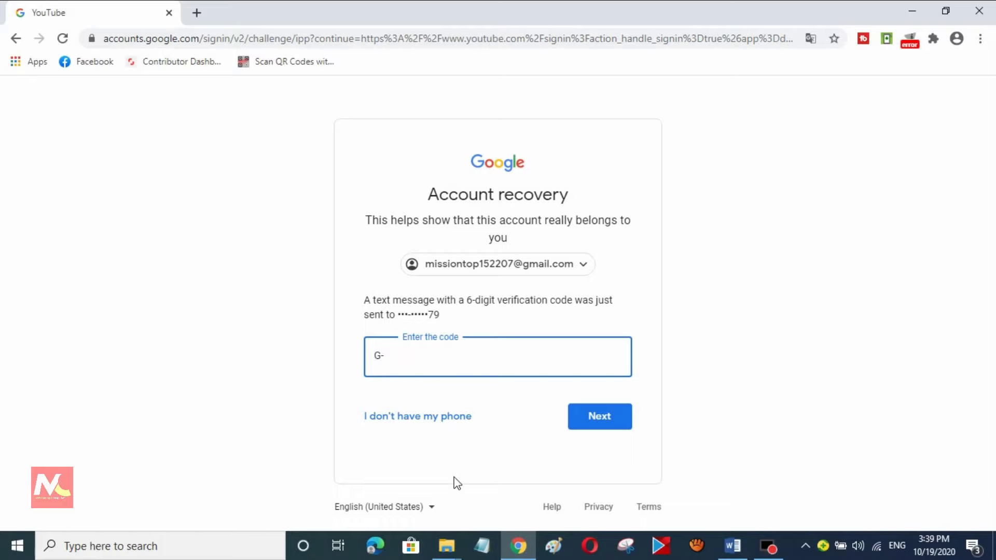
click(448, 358)
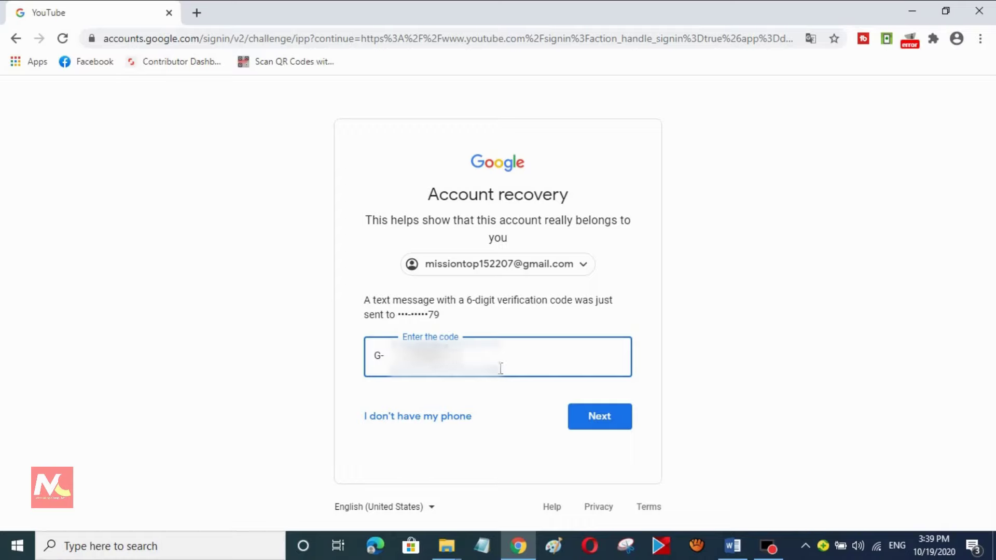
click(611, 423)
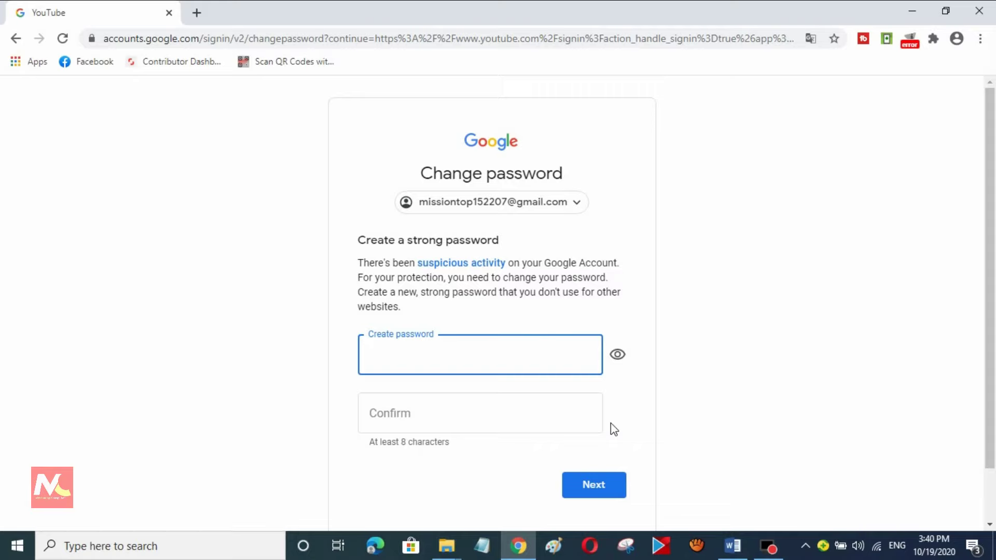
Enter and confirm a new strong password, then submit it
click(400, 354)
text(*)
text(*******)
text(***)
key(Tab)
text(*)
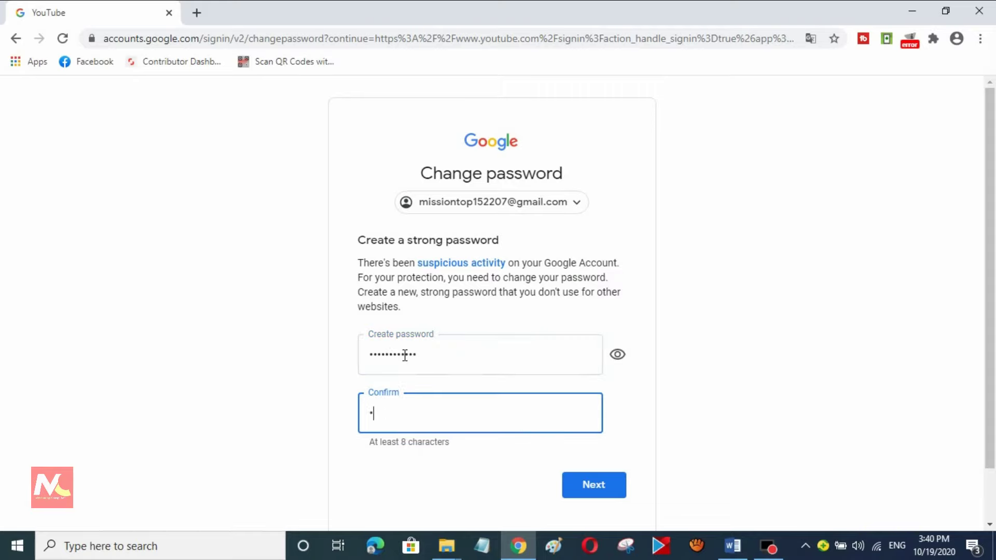
text(********)
text(***)
click(614, 494)
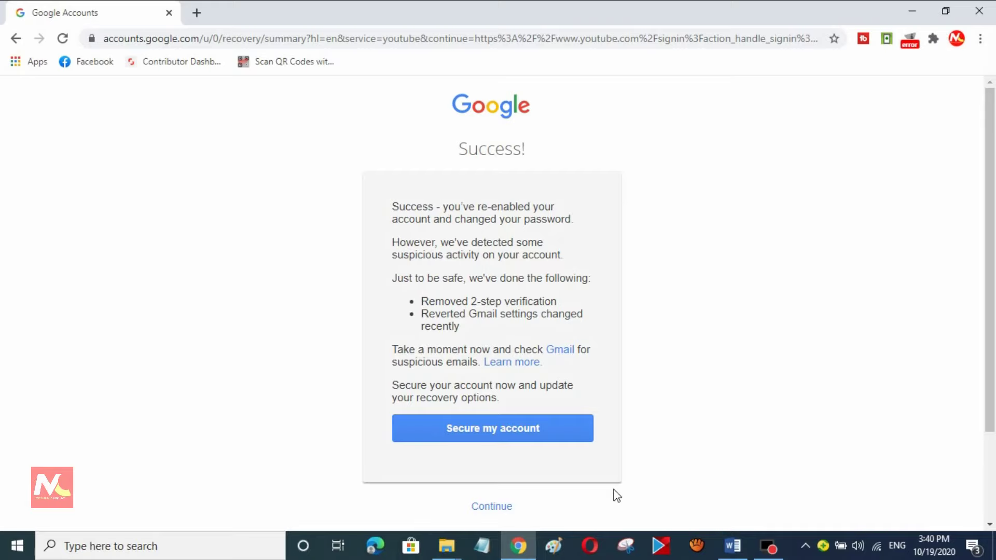
Choose Secure my account and re-verify identity with the new password
click(524, 436)
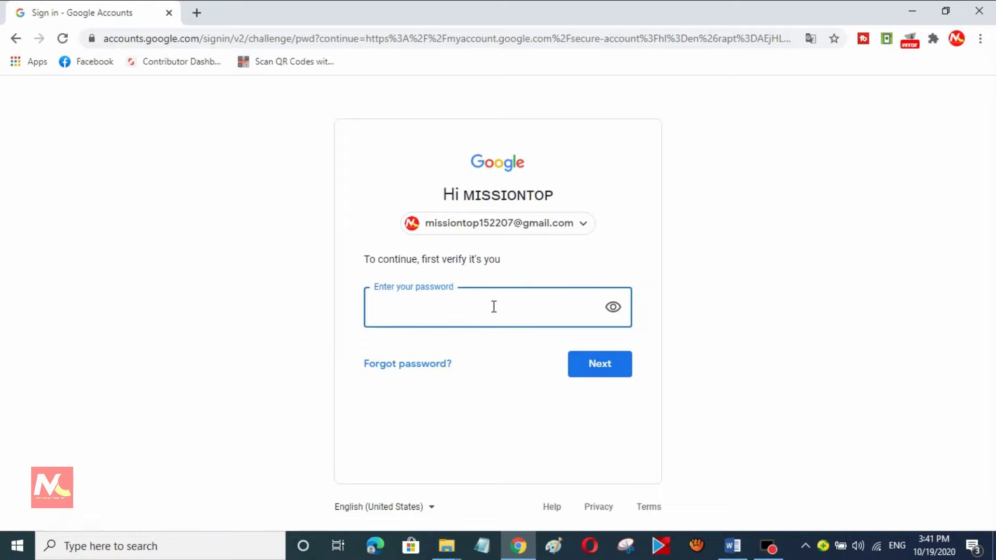
text(•••••)
text(••••••)
text(•)
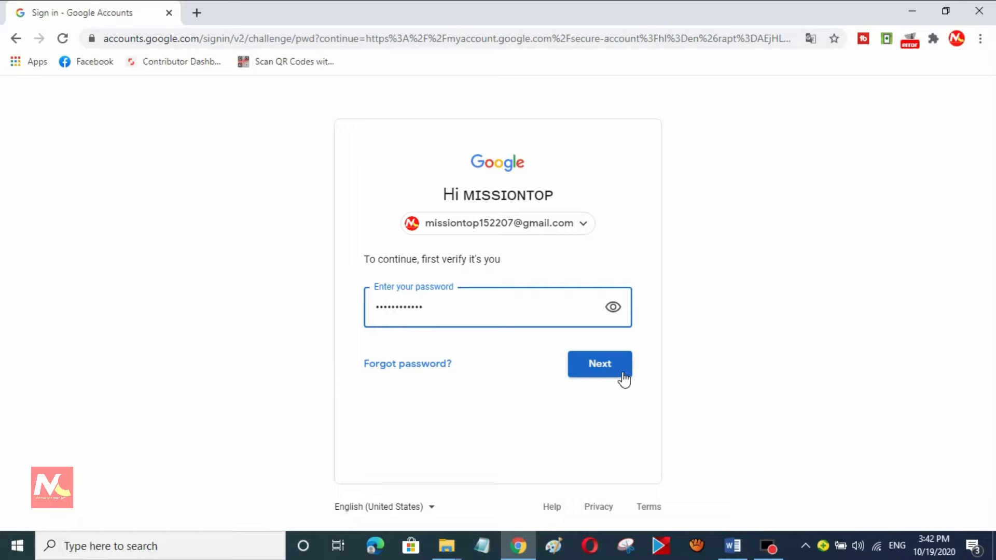
click(618, 368)
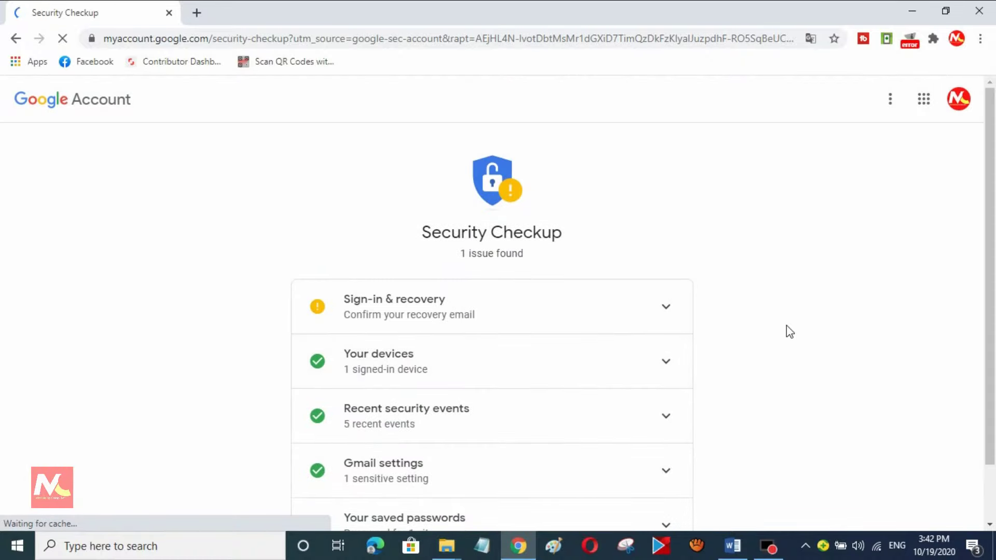
scroll(787, 325, down, 1)
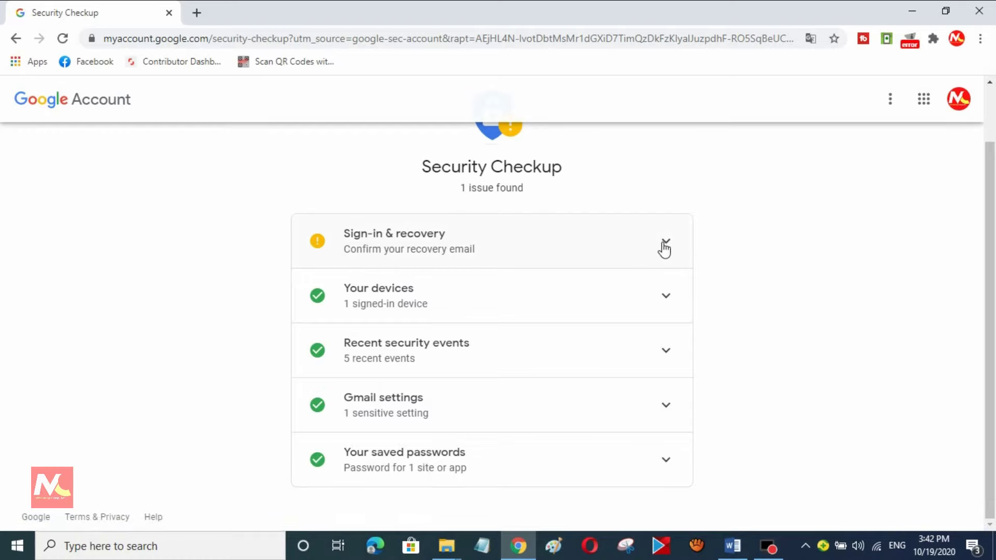
scroll(710, 255, up, 1)
Confirm the recovery email under Sign-in & recovery, then collapse that section
click(666, 295)
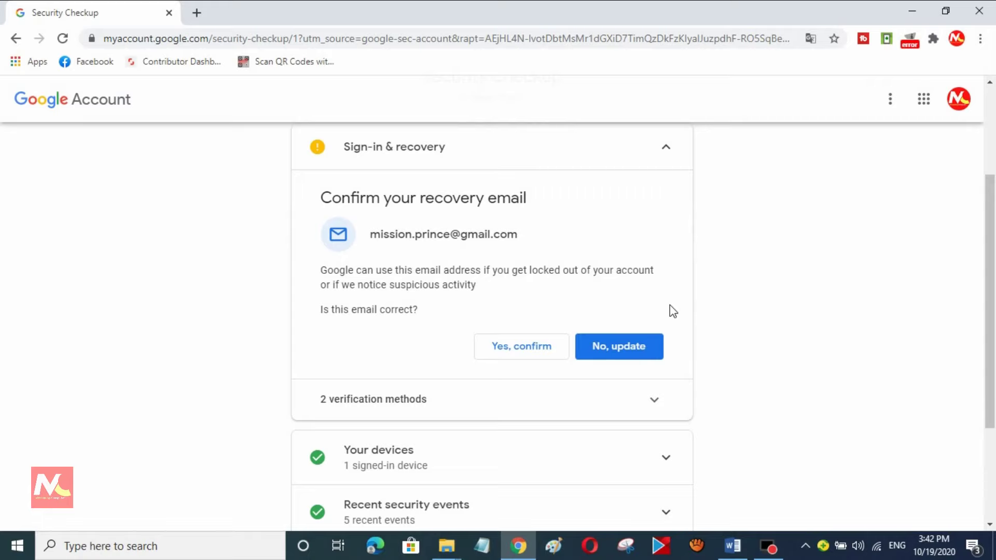
click(516, 353)
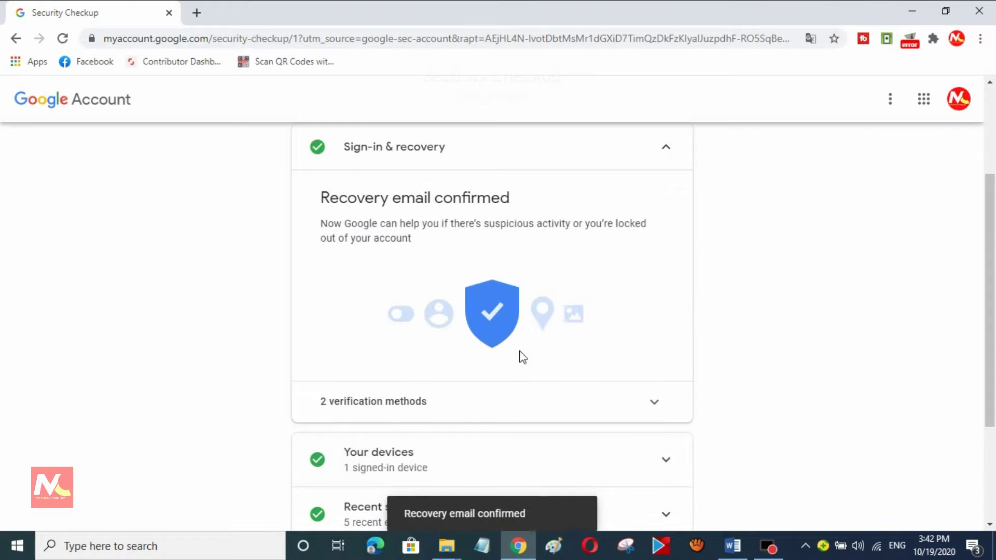
click(666, 148)
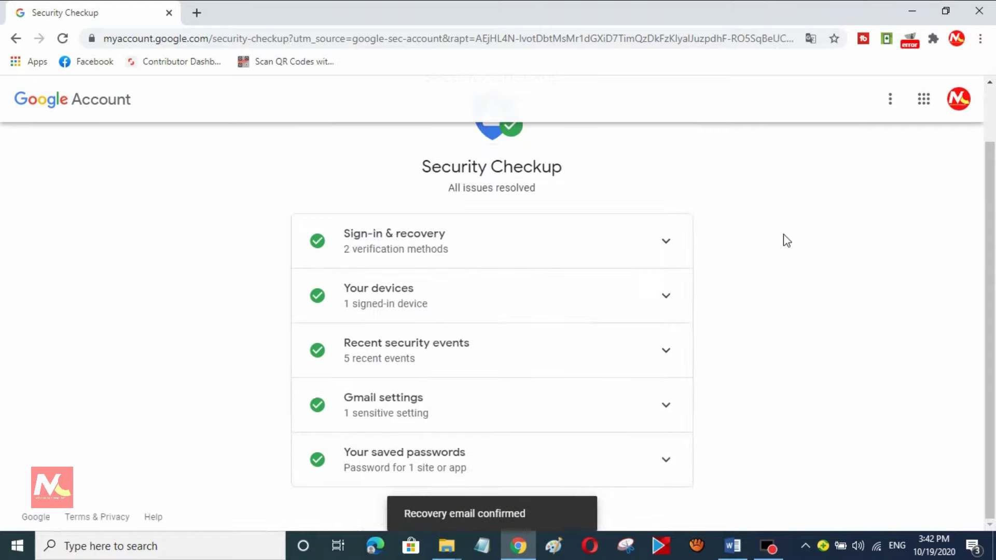
scroll(783, 234, up, 3)
click(959, 99)
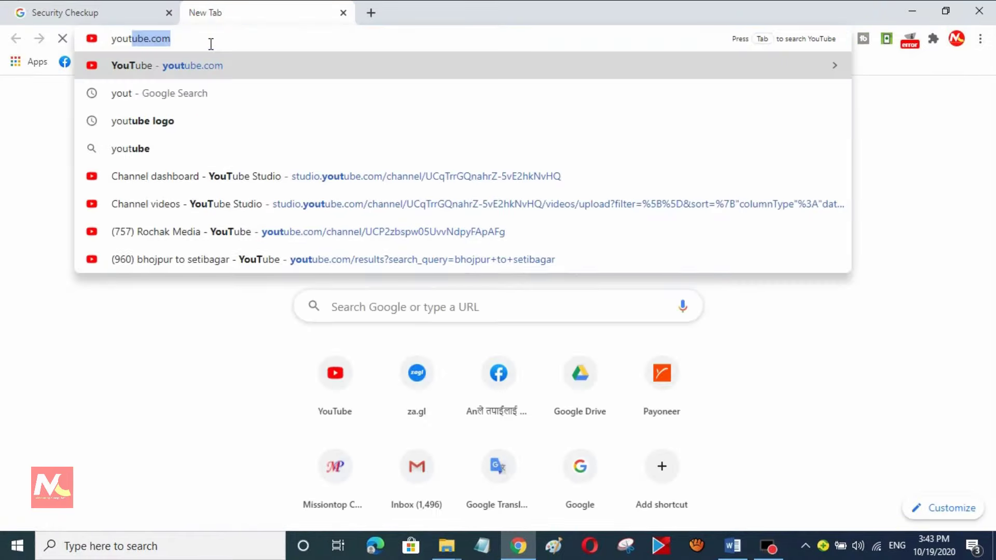
Load youtube.com in a new tab and go to YouTube Studio from the avatar menu
key(Return)
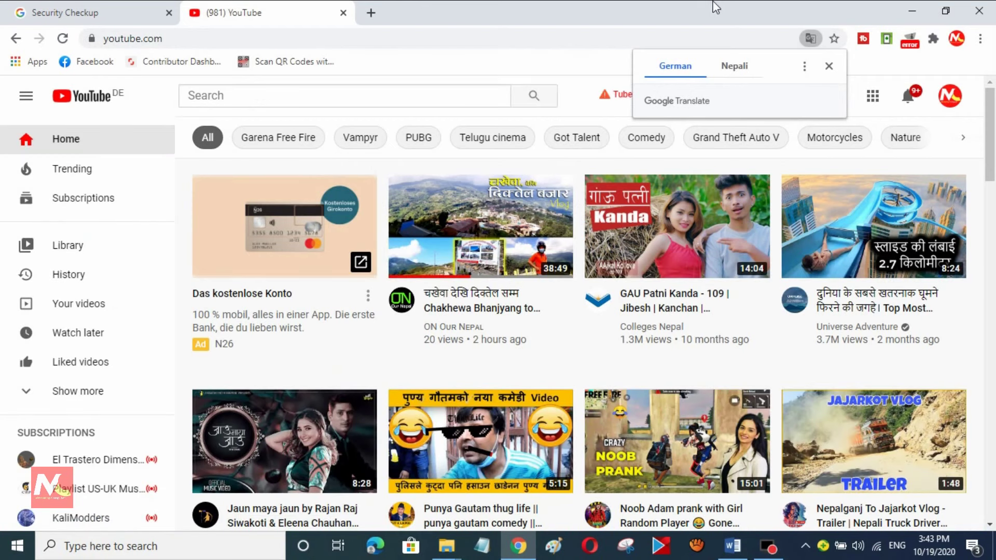
click(950, 97)
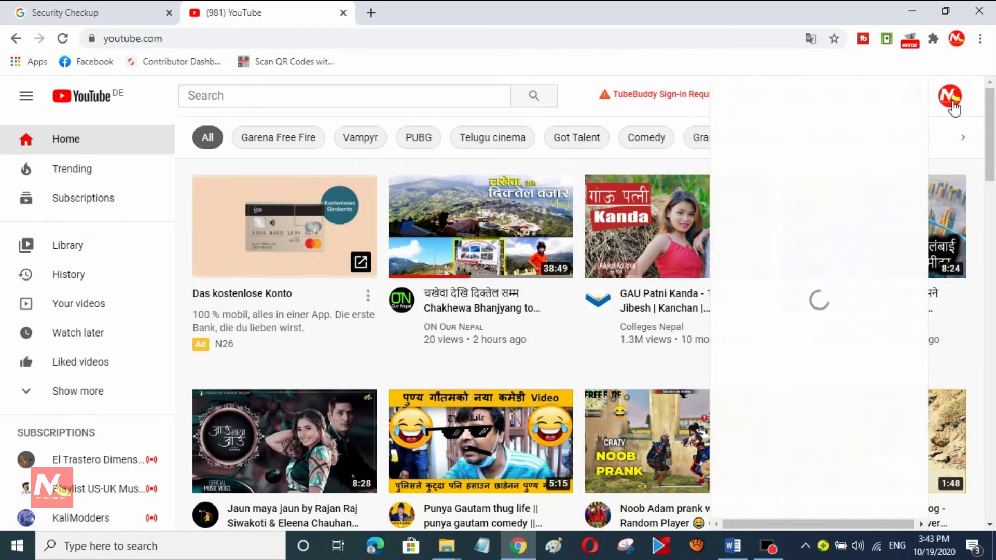
click(837, 239)
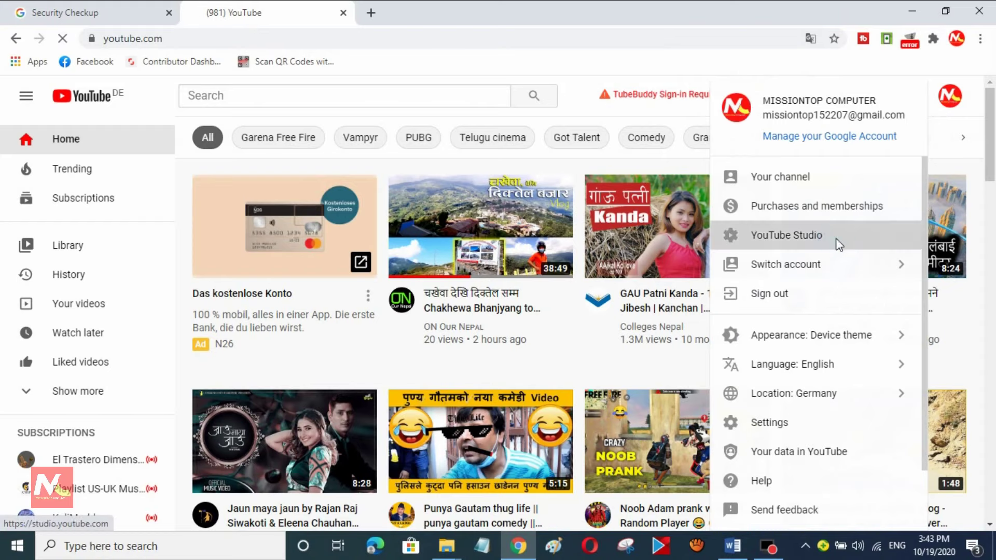